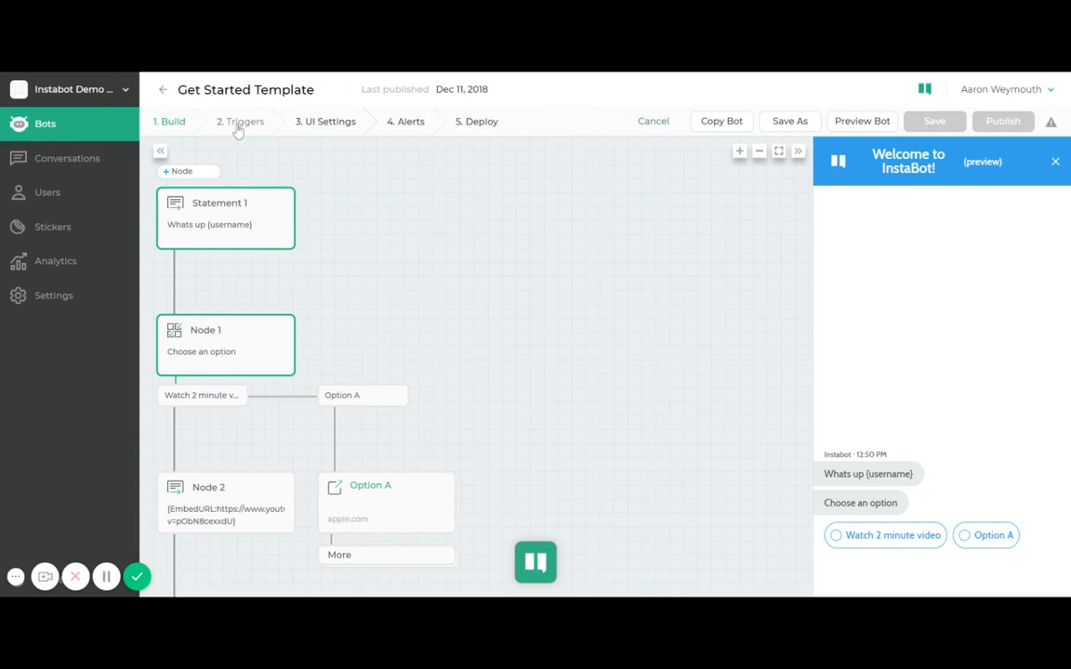
# Open the bot's Triggers settings and set the bot to launch on specific pages.
pyautogui.click(238, 128)
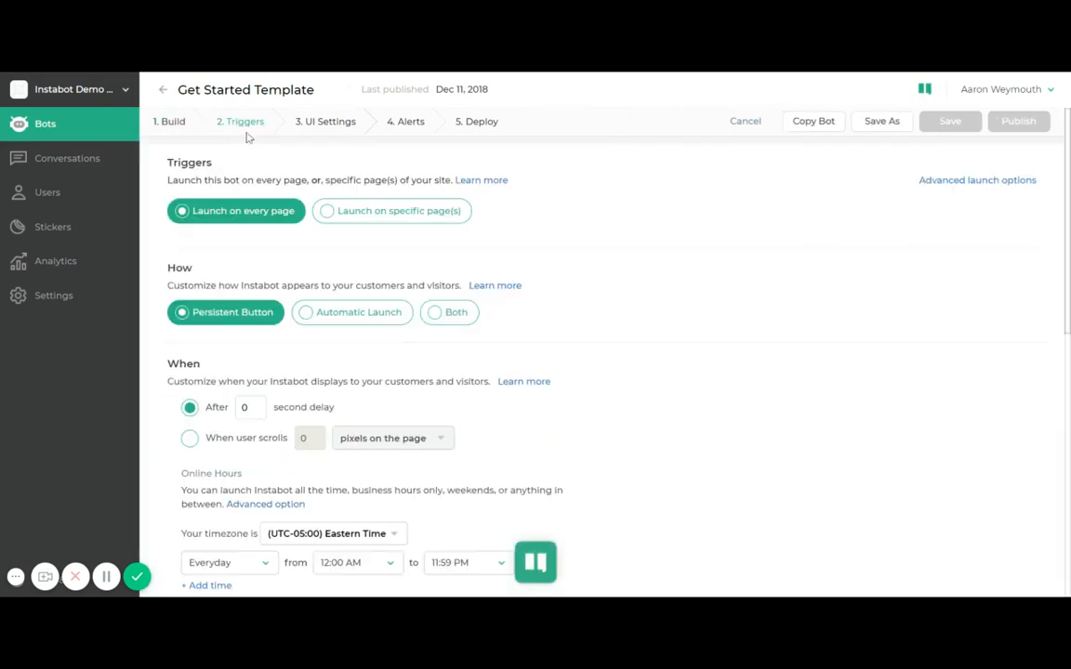
pyautogui.scroll(-3, 269, 240)
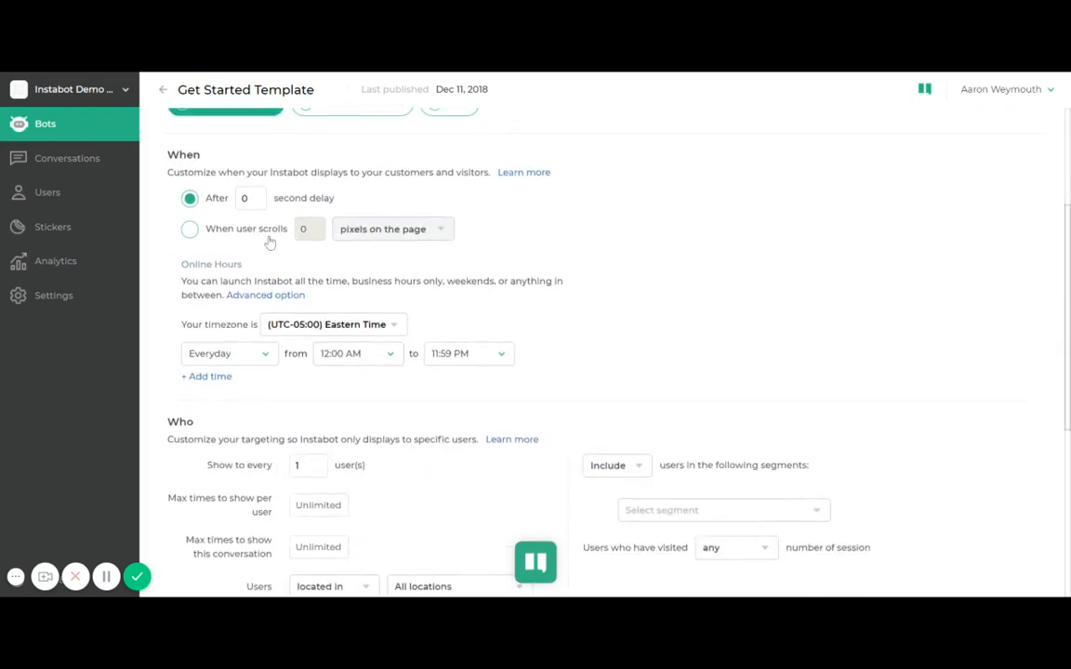
pyautogui.scroll(3, 269, 240)
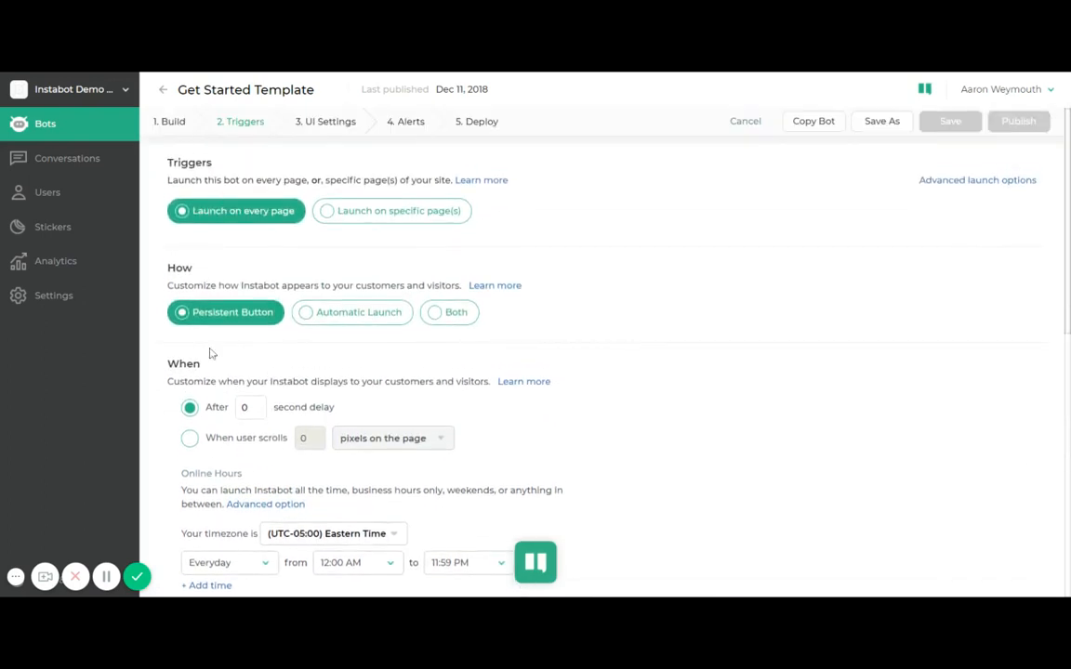
pyautogui.scroll(-7, 212, 349)
pyautogui.scroll(-1, 223, 335)
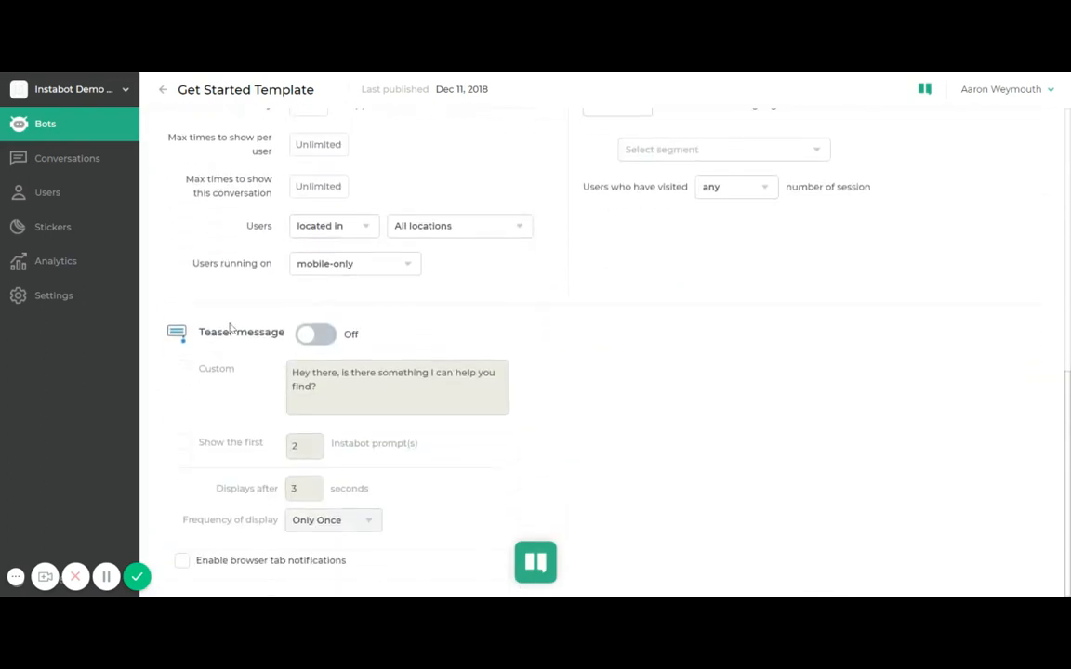
pyautogui.scroll(8, 230, 326)
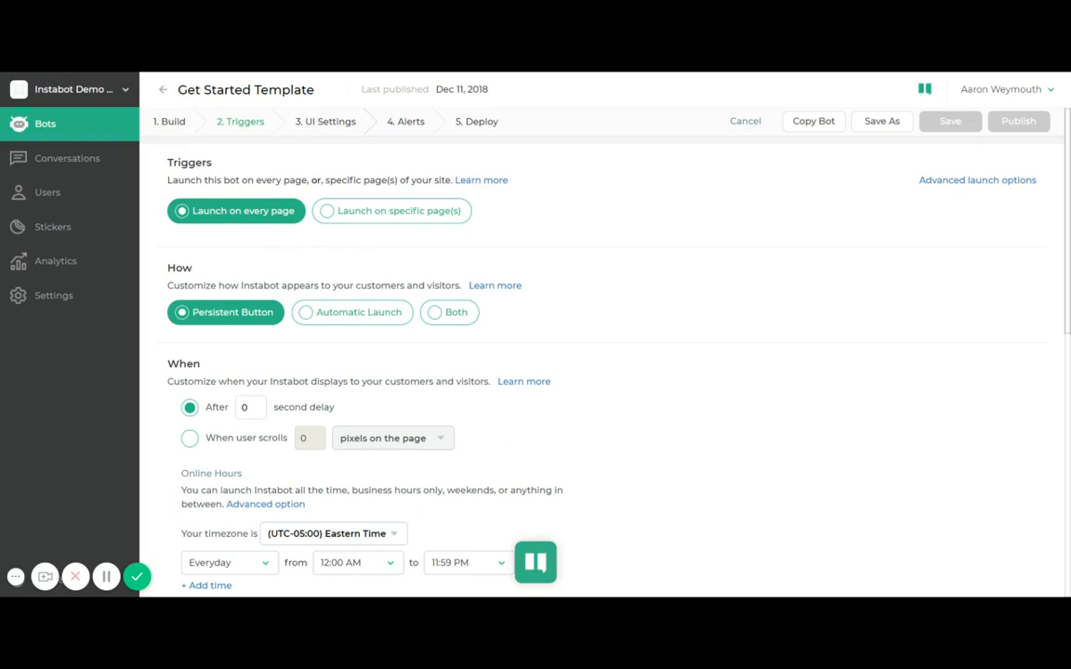
pyautogui.click(339, 213)
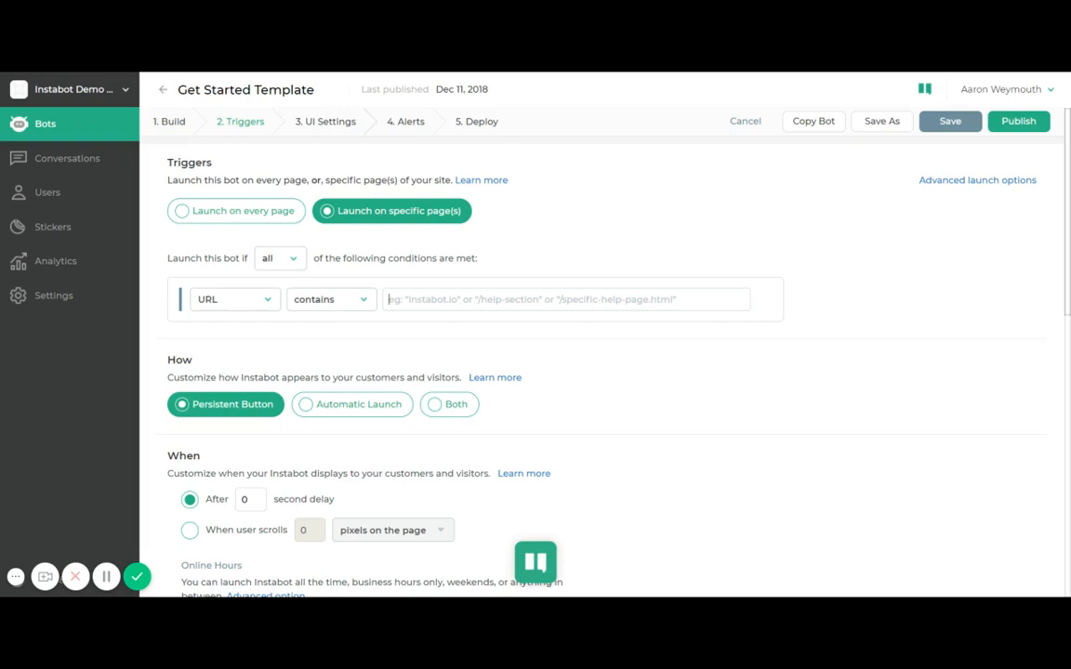
# Try a launch condition for URLs that do not contain "pricing", remove it, and check the available condition types.
pyautogui.write('"prin')
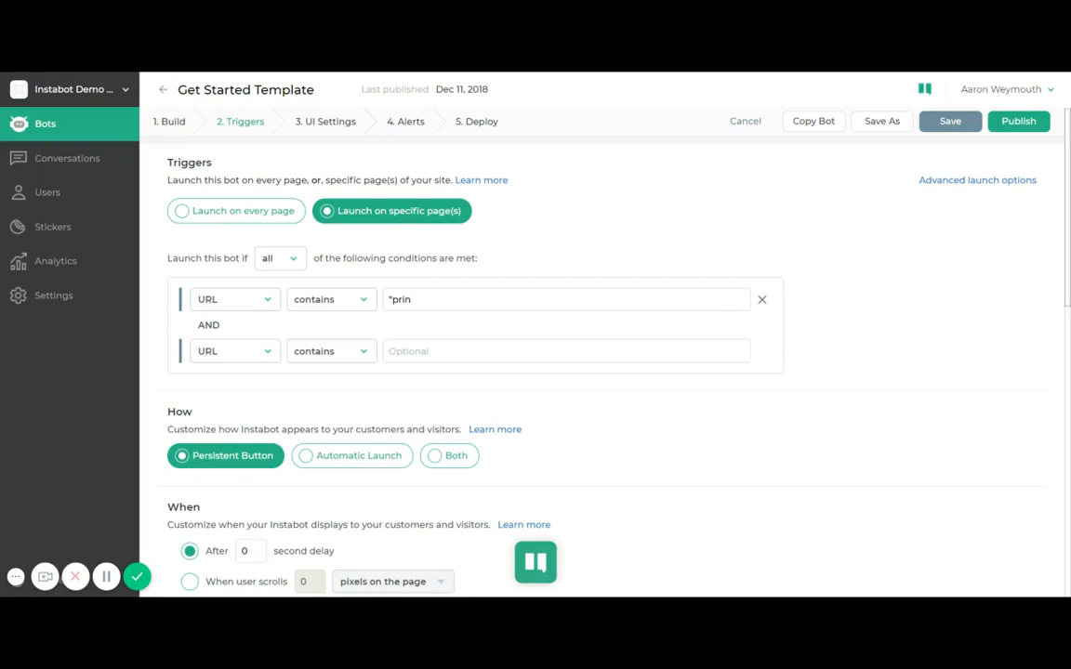
pyautogui.press('BackSpace')
pyautogui.click(327, 297)
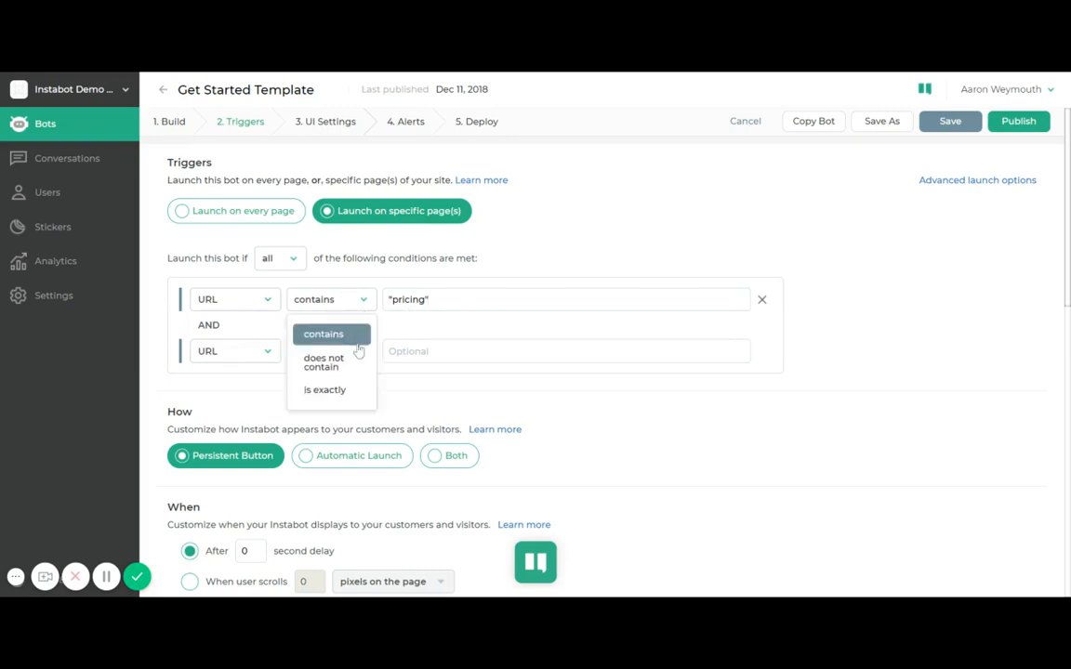
pyautogui.click(352, 370)
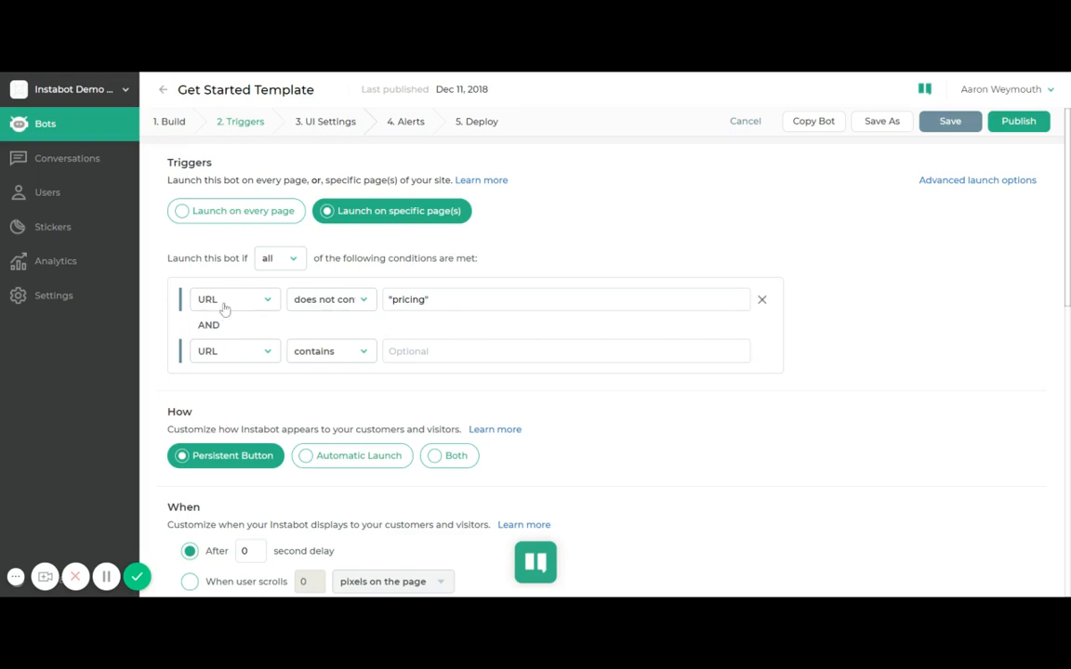
pyautogui.click(762, 303)
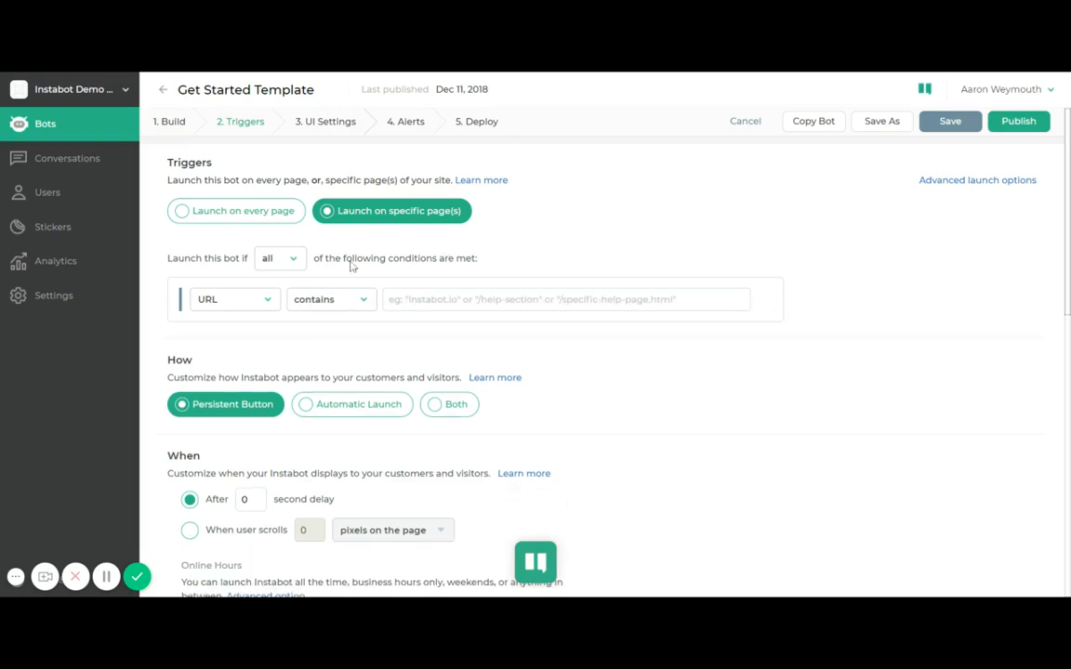
pyautogui.click(263, 299)
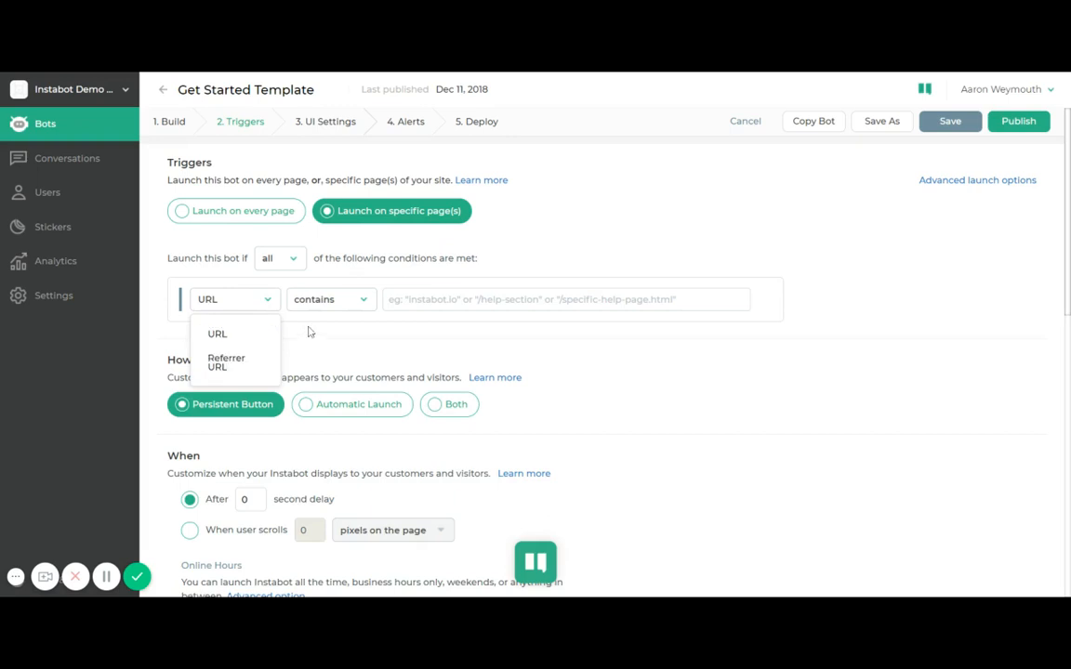
pyautogui.click(277, 297)
# Try the Automatic Launch and Both options for how the bot appears, and check the automatic launch frequency choices.
pyautogui.scroll(-1, 277, 292)
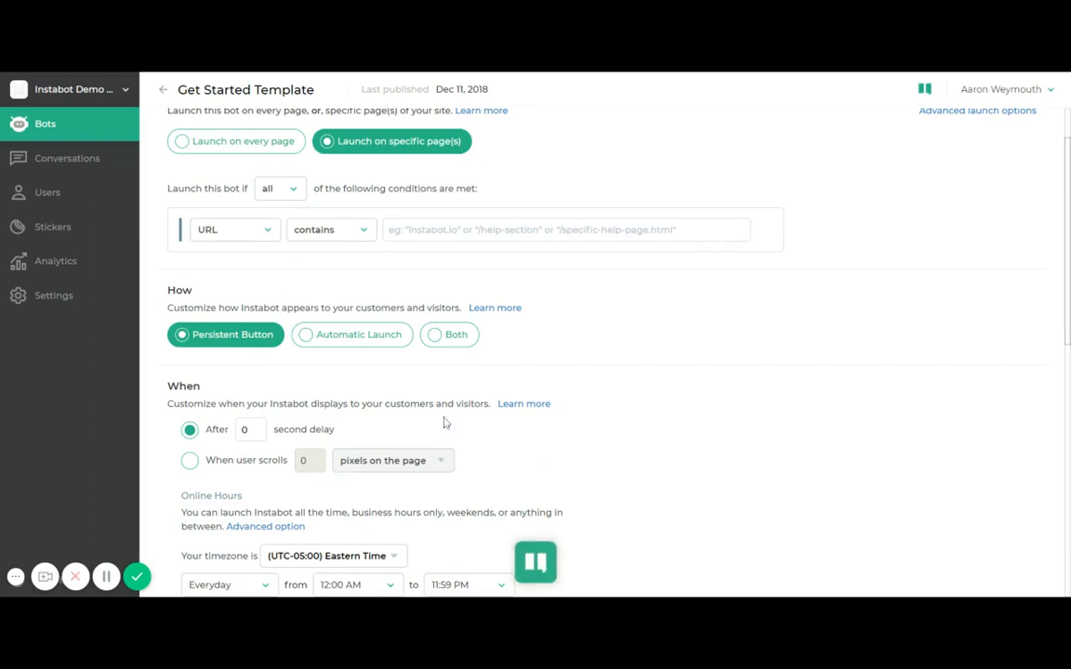
pyautogui.click(357, 343)
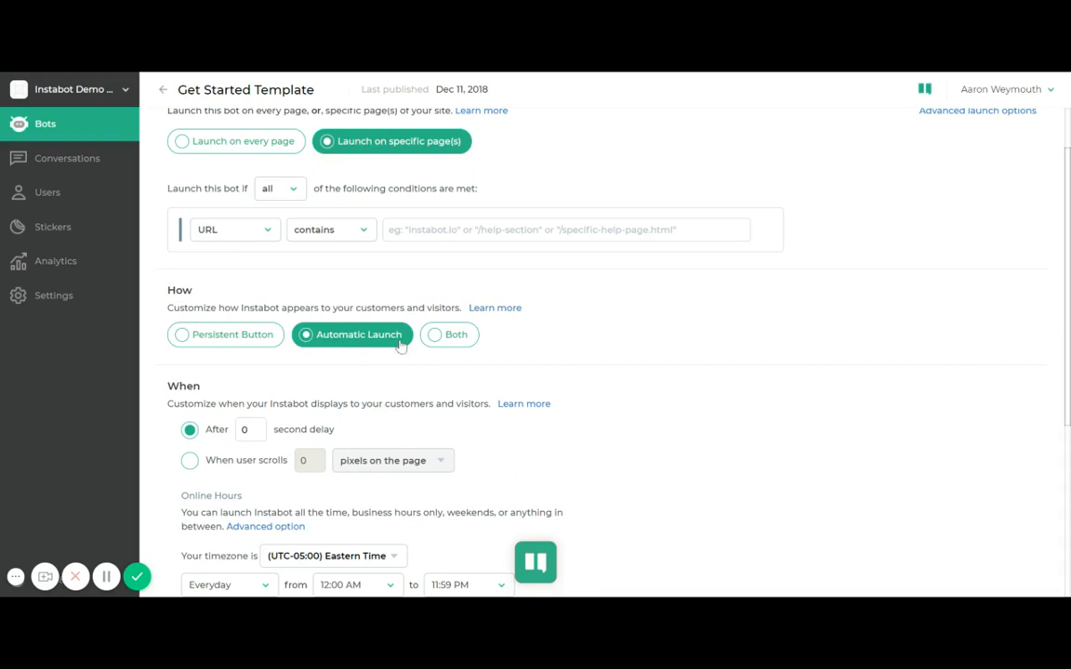
pyautogui.click(457, 342)
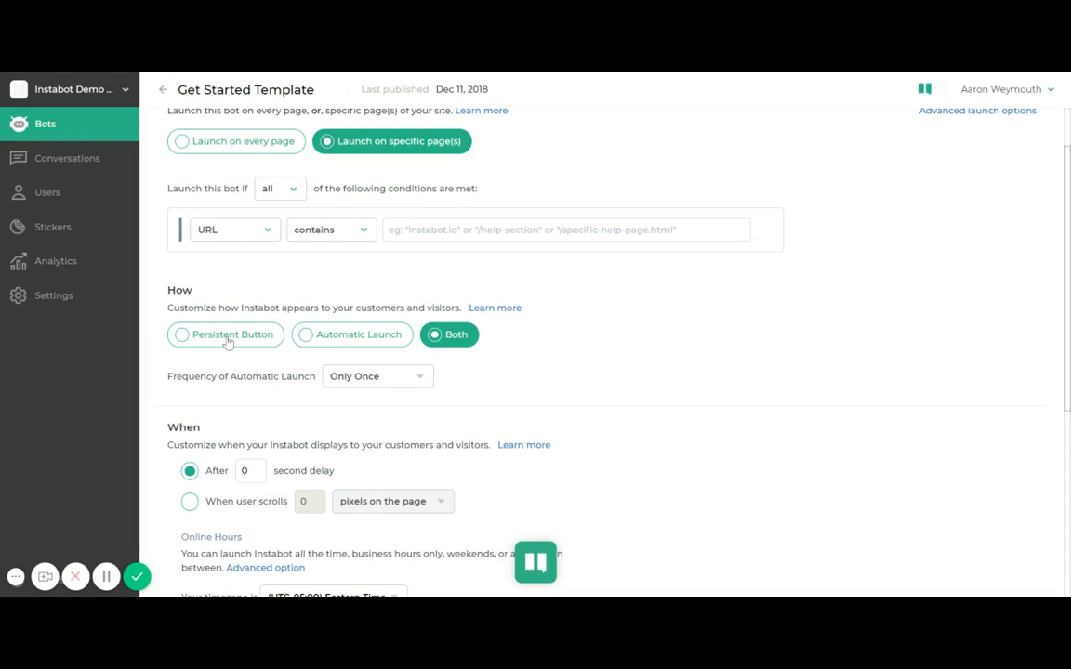
pyautogui.click(417, 381)
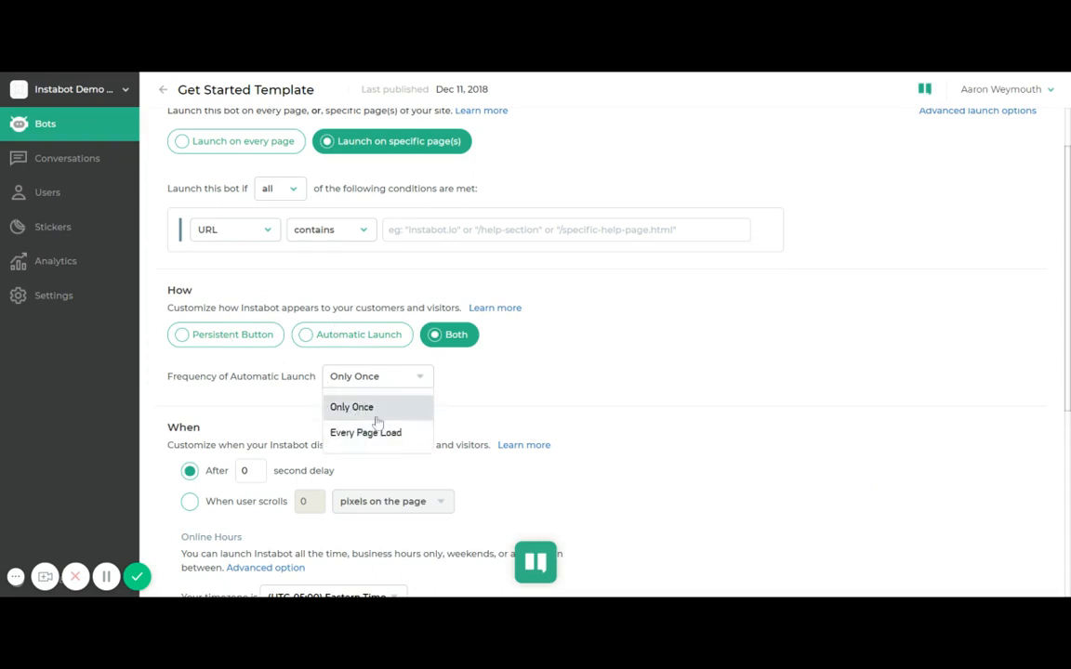
pyautogui.click(417, 385)
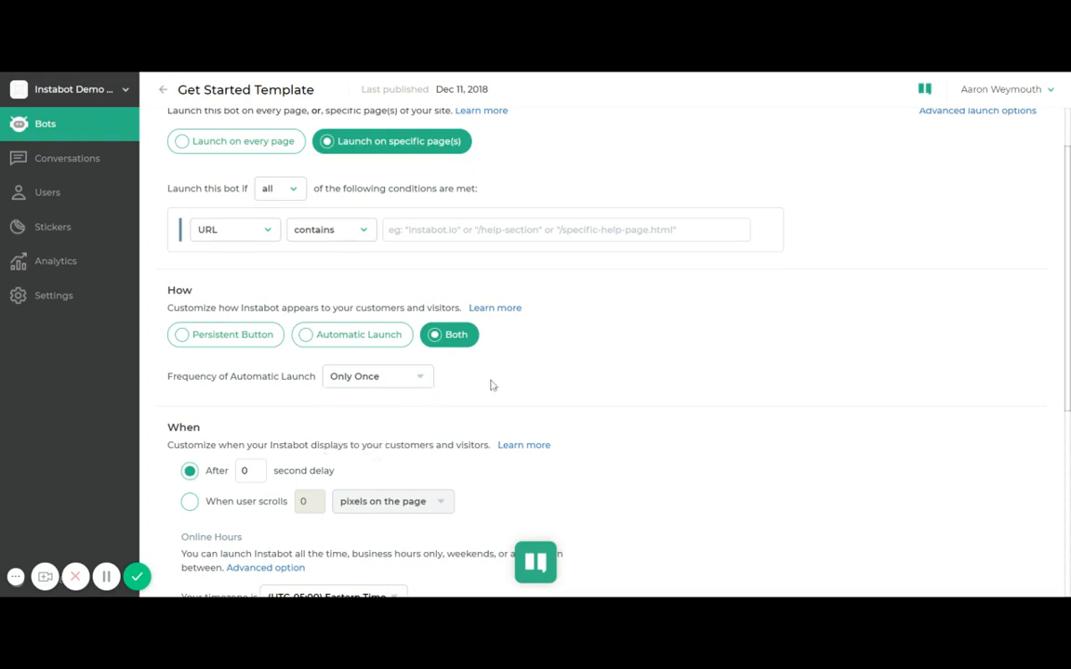
# Enter a 10 second display delay, but make the bot display when the user scrolls 500 pixels on the page instead.
pyautogui.scroll(-3, 493, 382)
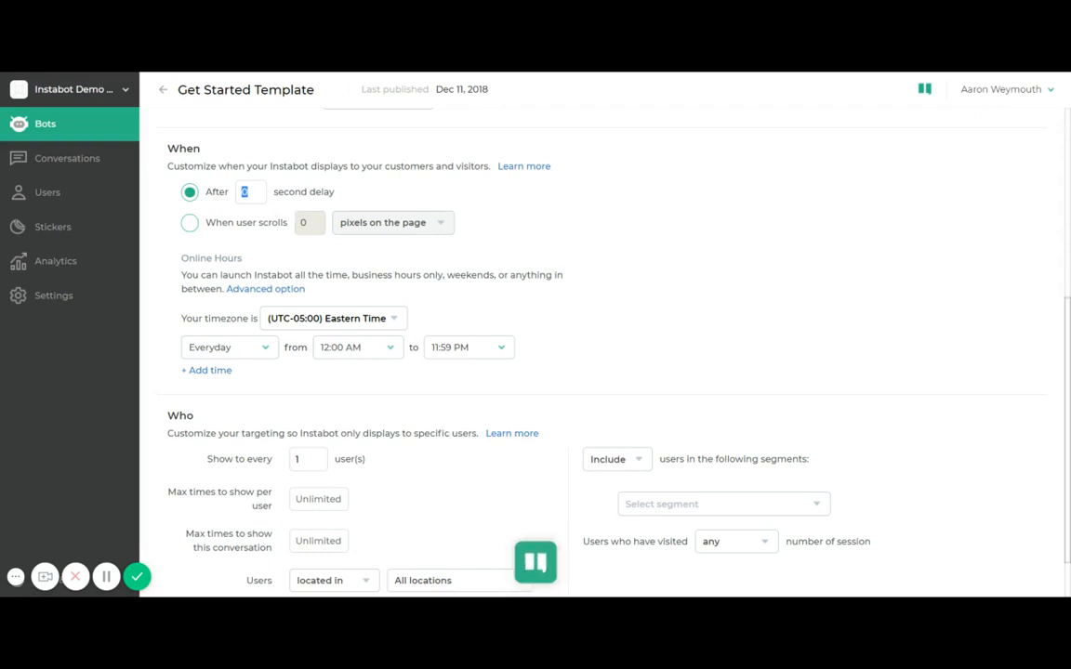
pyautogui.write('10')
pyautogui.click(190, 222)
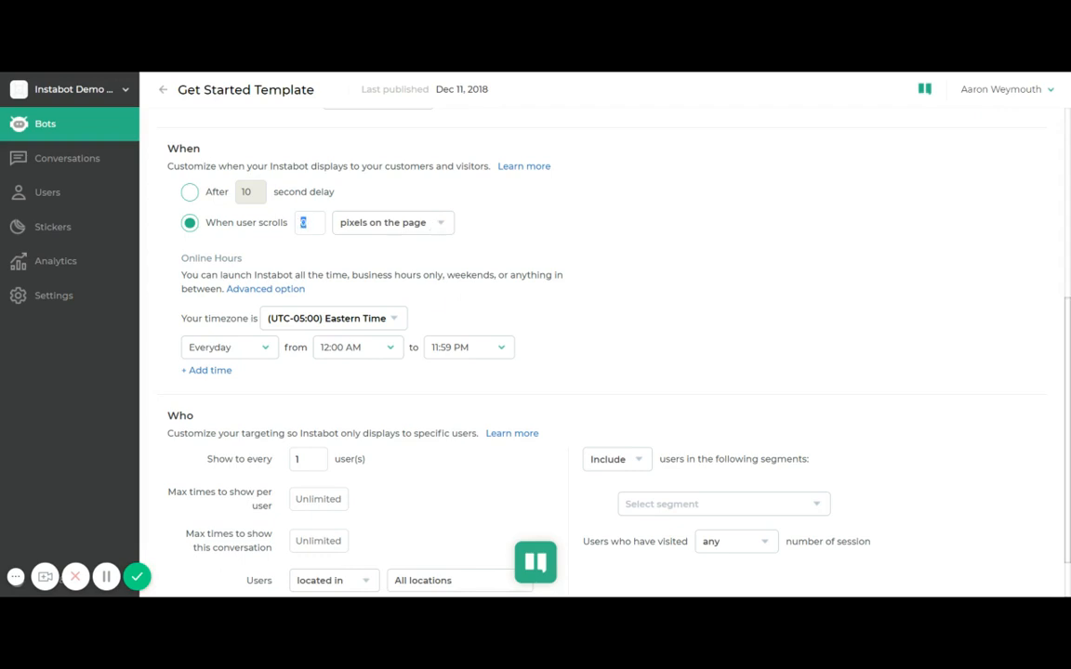
pyautogui.write('500')
# Set the bot's online hours to Weekdays from 08:00 AM to 06:00 PM.
pyautogui.scroll(-1, 294, 360)
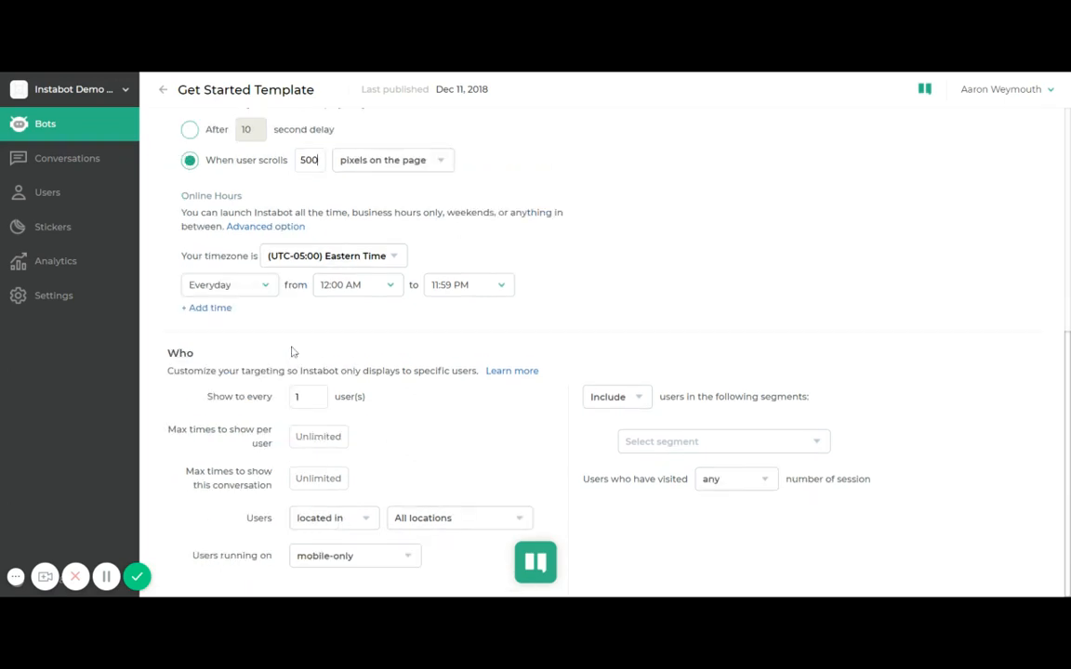
pyautogui.click(265, 285)
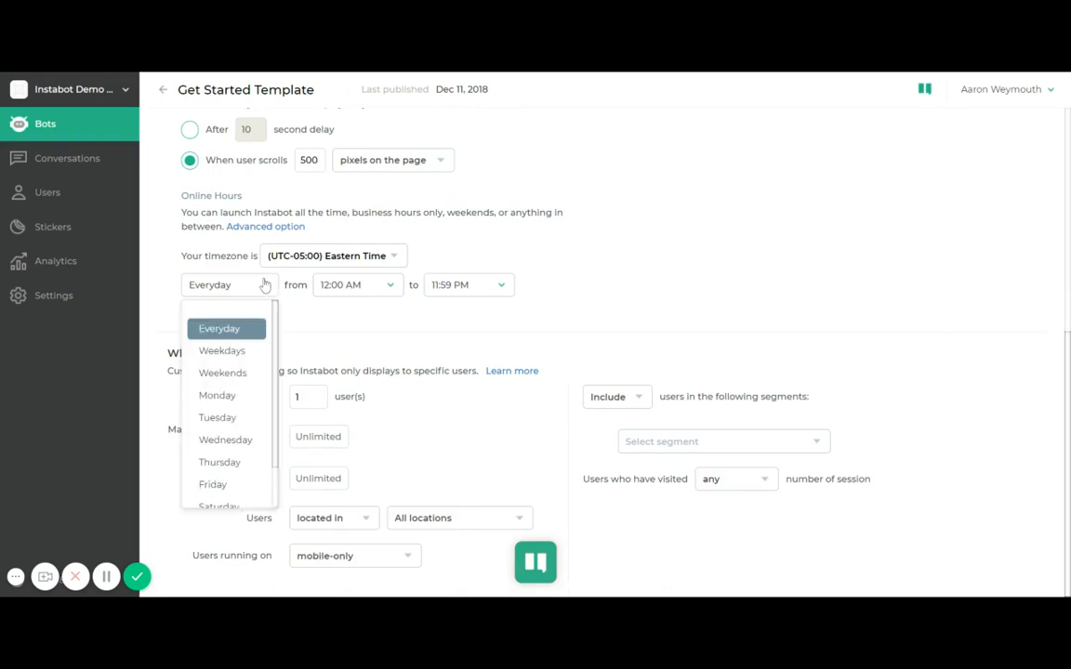
pyautogui.click(260, 351)
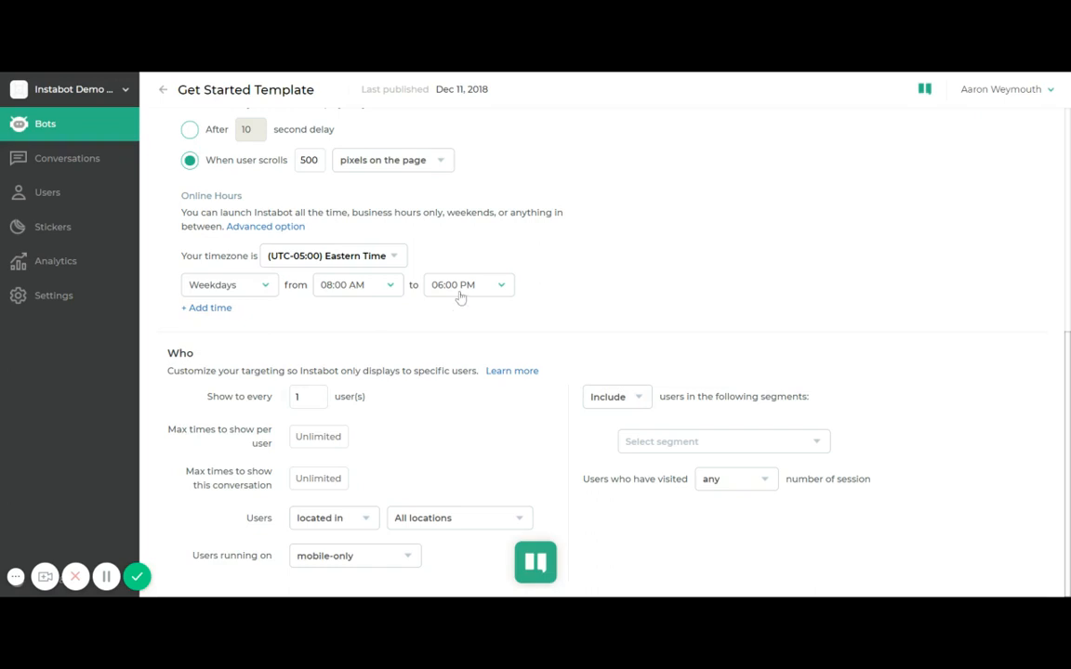
# Try a second online hours entry for Weekends, and remove it again.
pyautogui.click(218, 307)
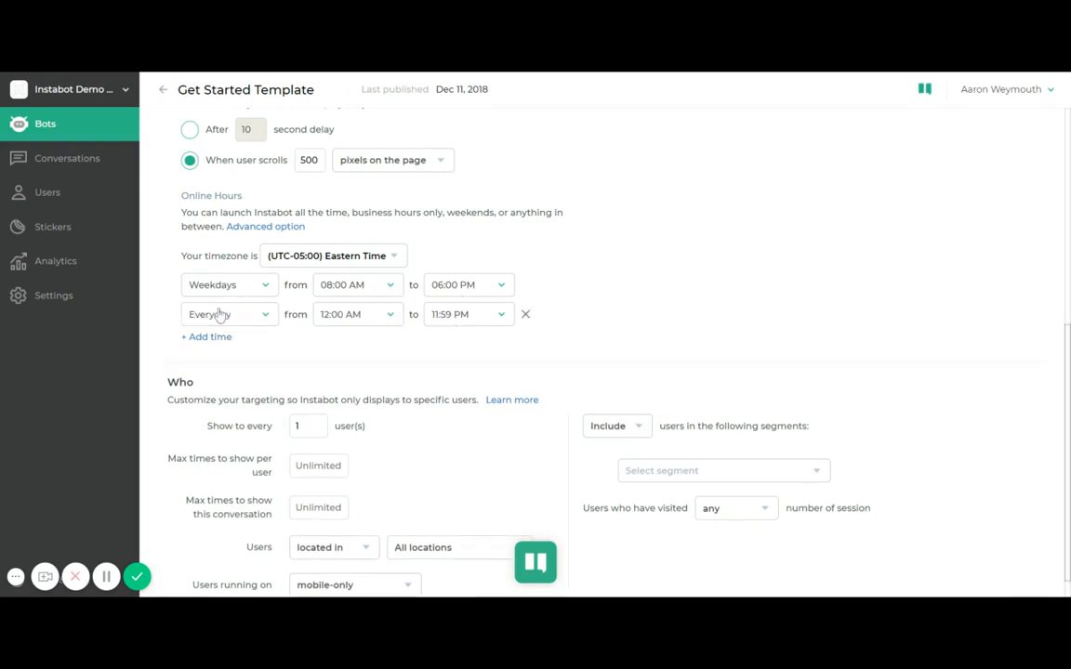
pyautogui.click(265, 314)
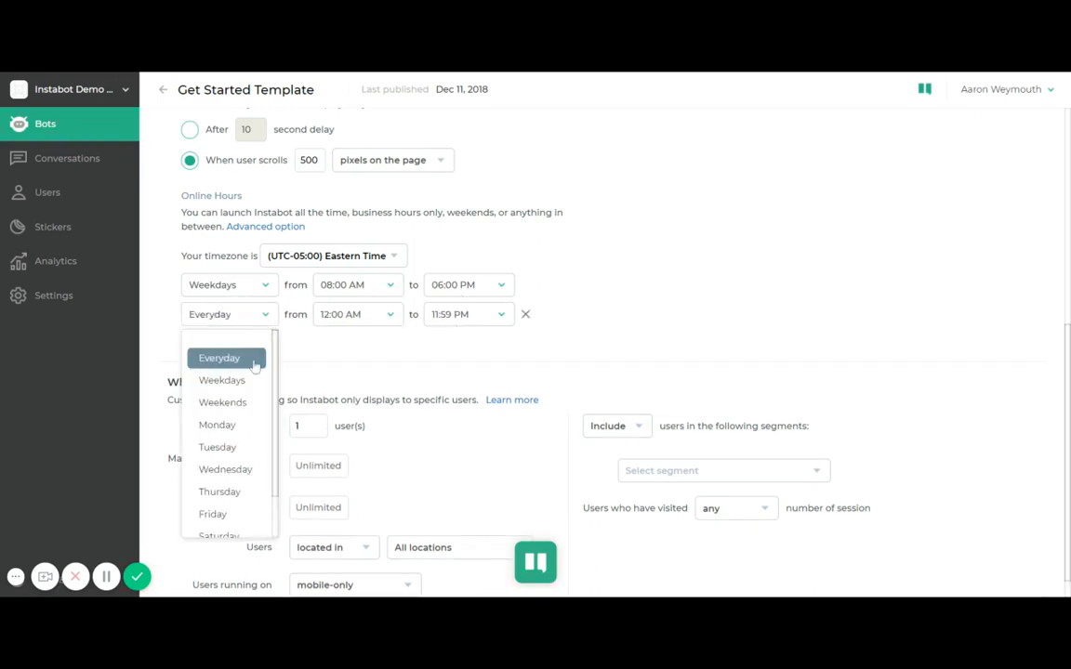
pyautogui.click(247, 402)
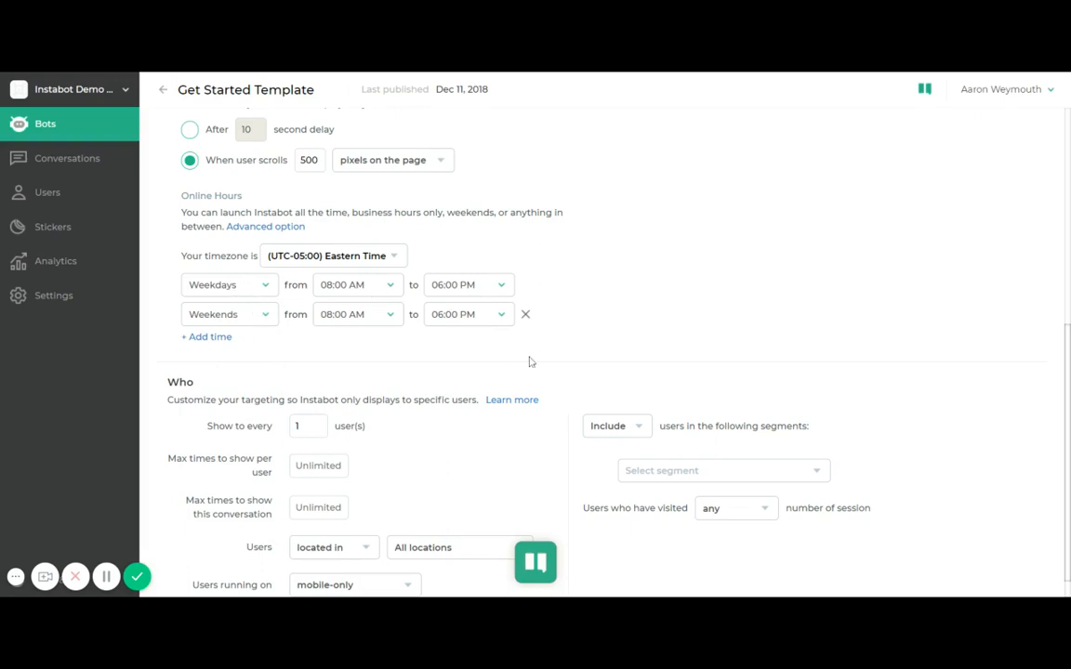
pyautogui.click(526, 315)
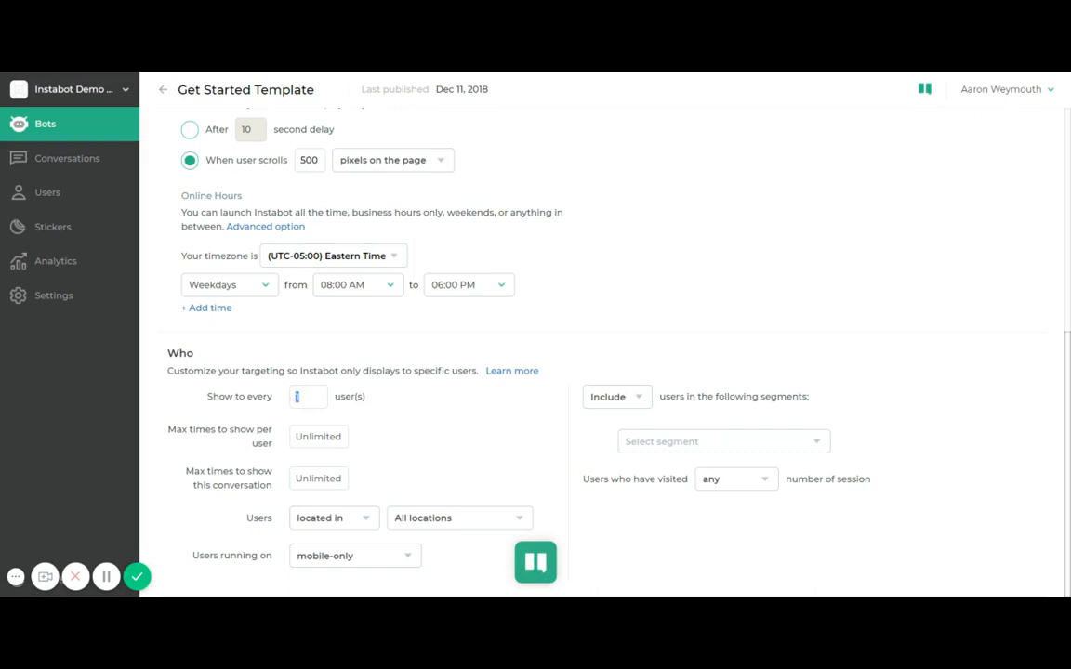
# Show the bot to every 2 users, at most 1 time per user and 100 times for this conversation.
pyautogui.write('2')
pyautogui.write('1')
pyautogui.write('100')
# Restrict the bot's audience to users located in the United States.
pyautogui.click(367, 525)
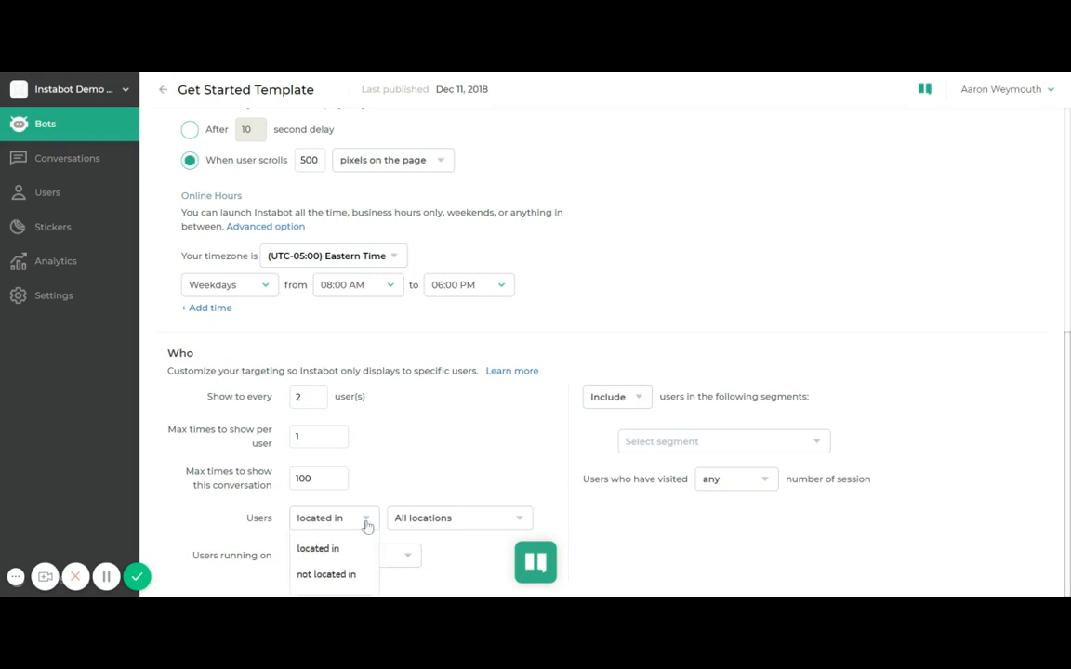
pyautogui.click(456, 518)
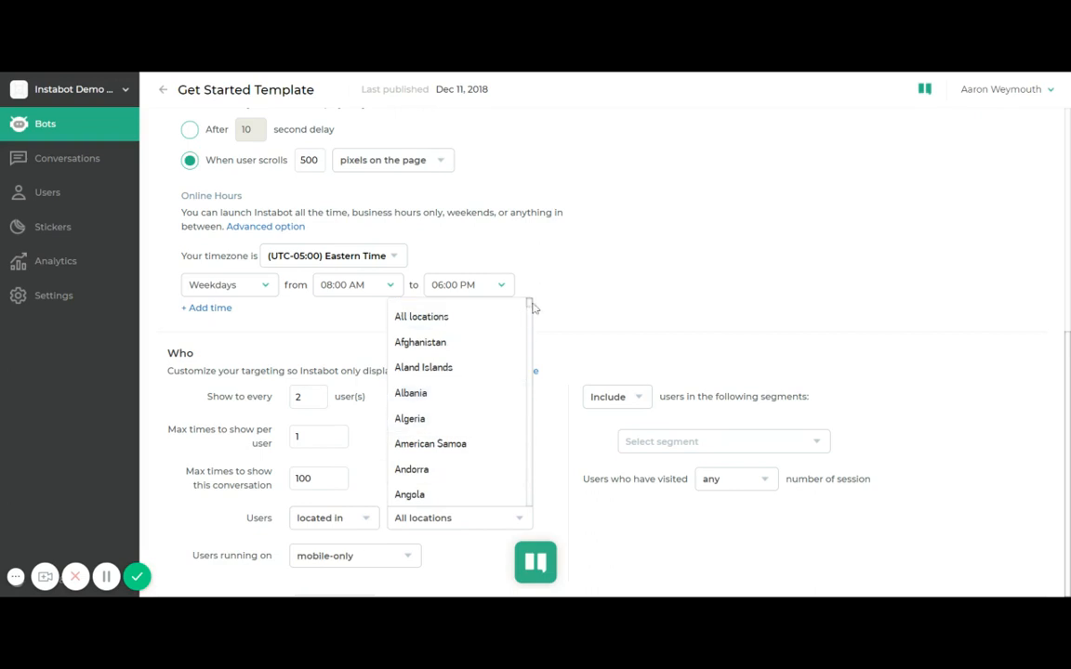
pyautogui.moveTo(534, 308); pyautogui.dragTo(532, 495)
pyautogui.click(479, 448)
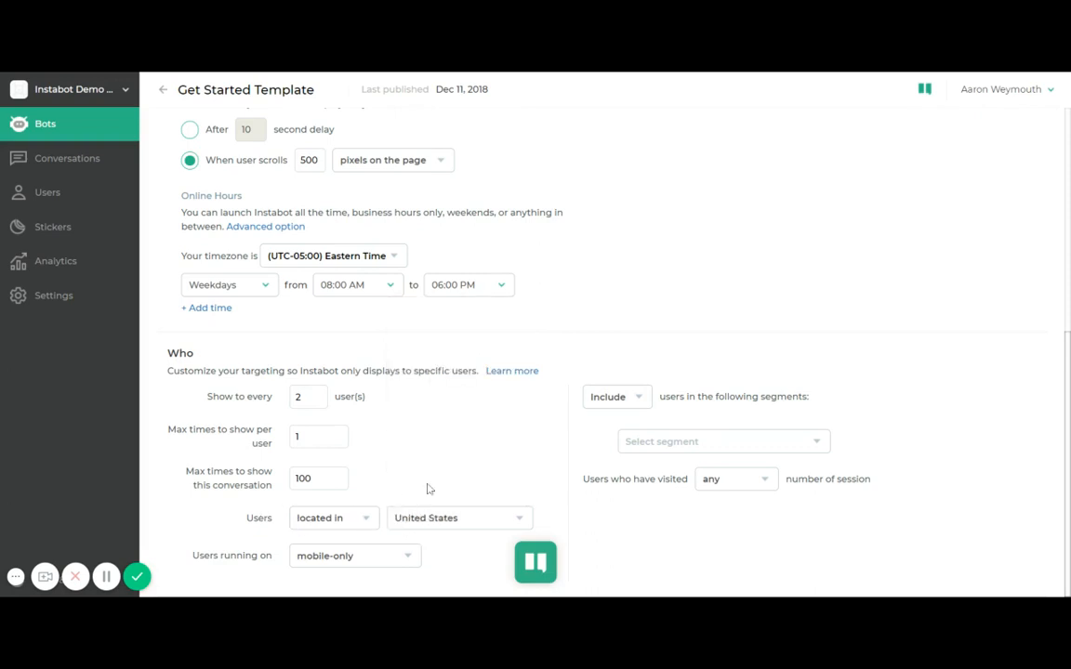
# Review the device choices and the include, exclude and segment options for user targeting.
pyautogui.click(409, 558)
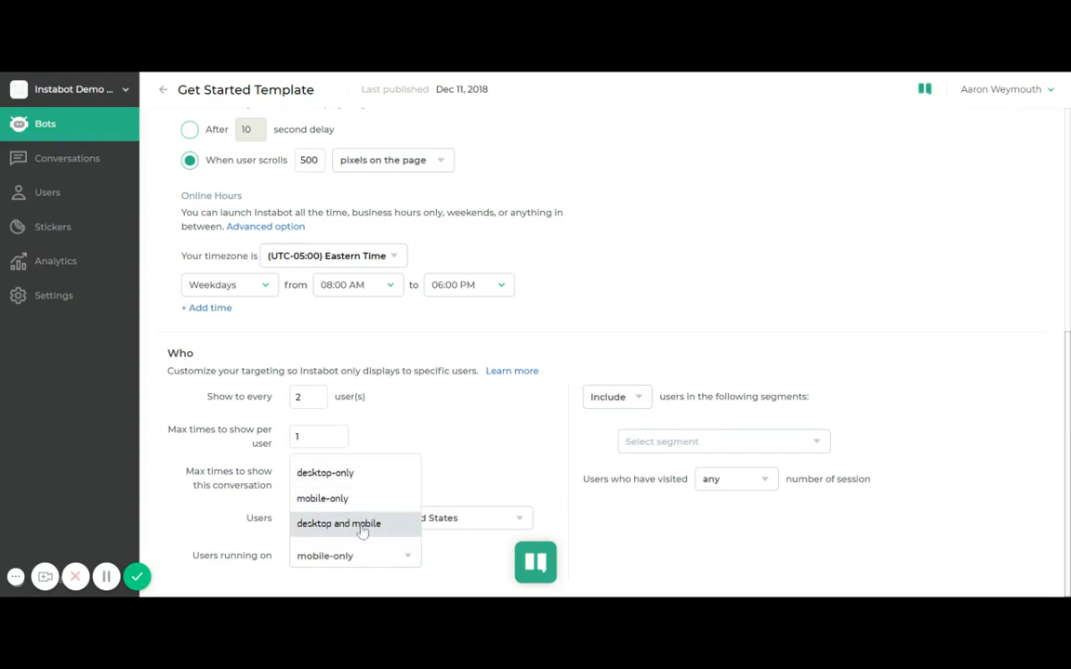
pyautogui.click(431, 555)
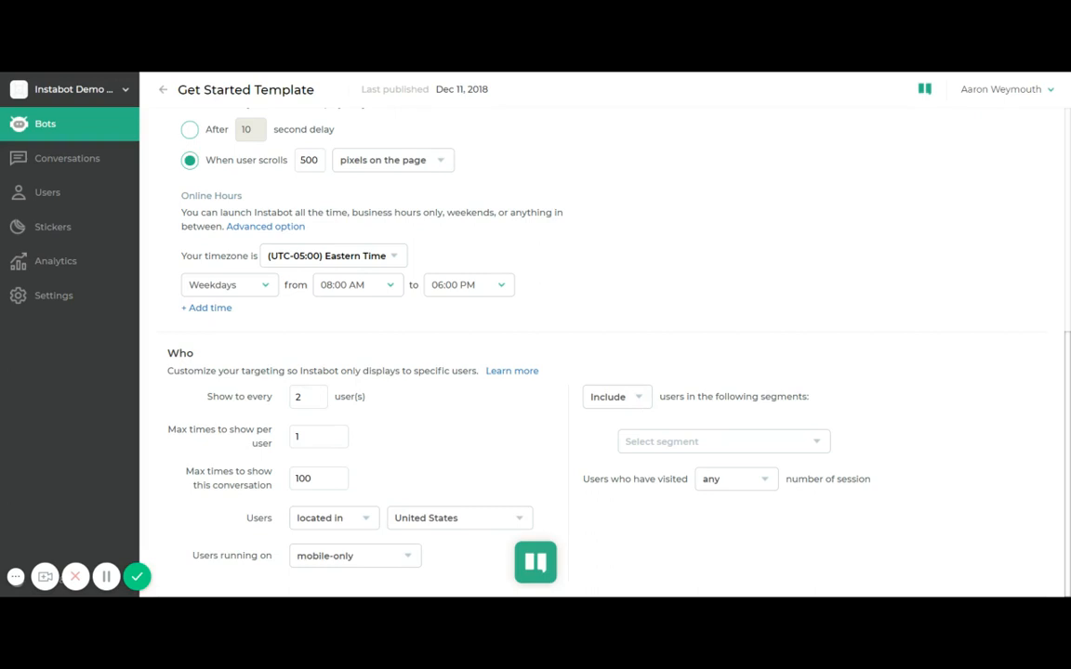
pyautogui.click(632, 397)
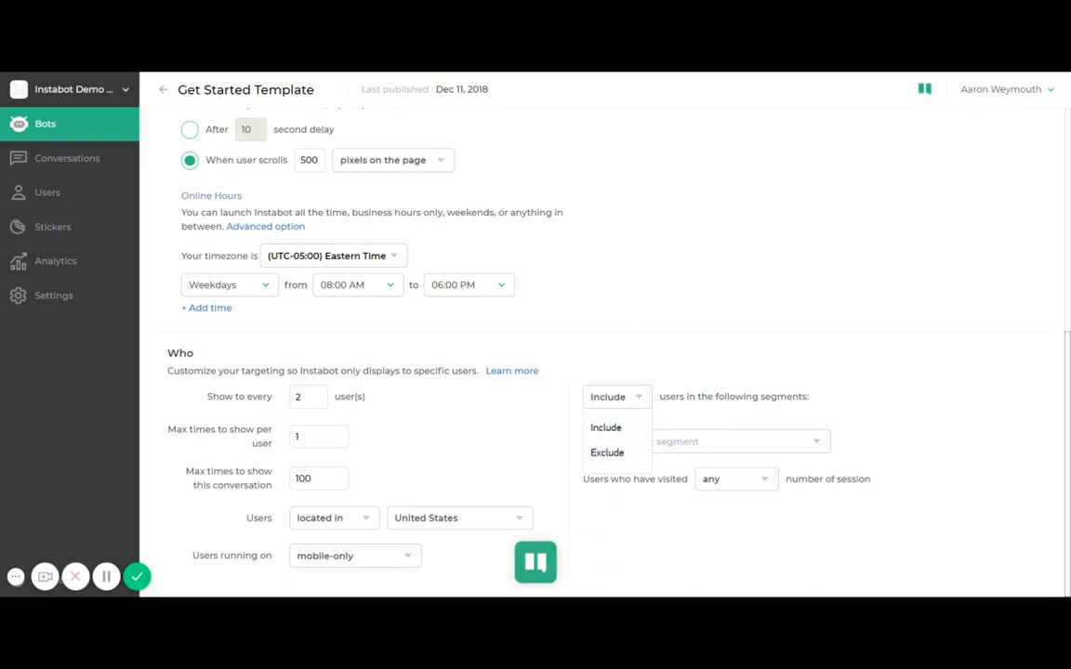
pyautogui.click(606, 427)
pyautogui.click(681, 436)
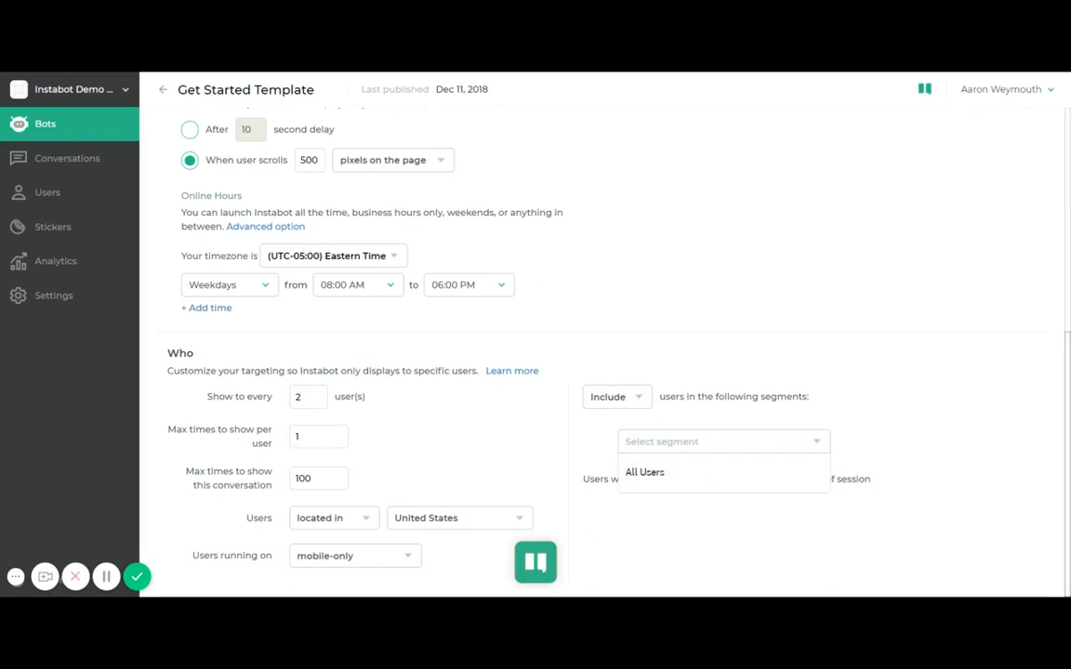
pyautogui.click(677, 417)
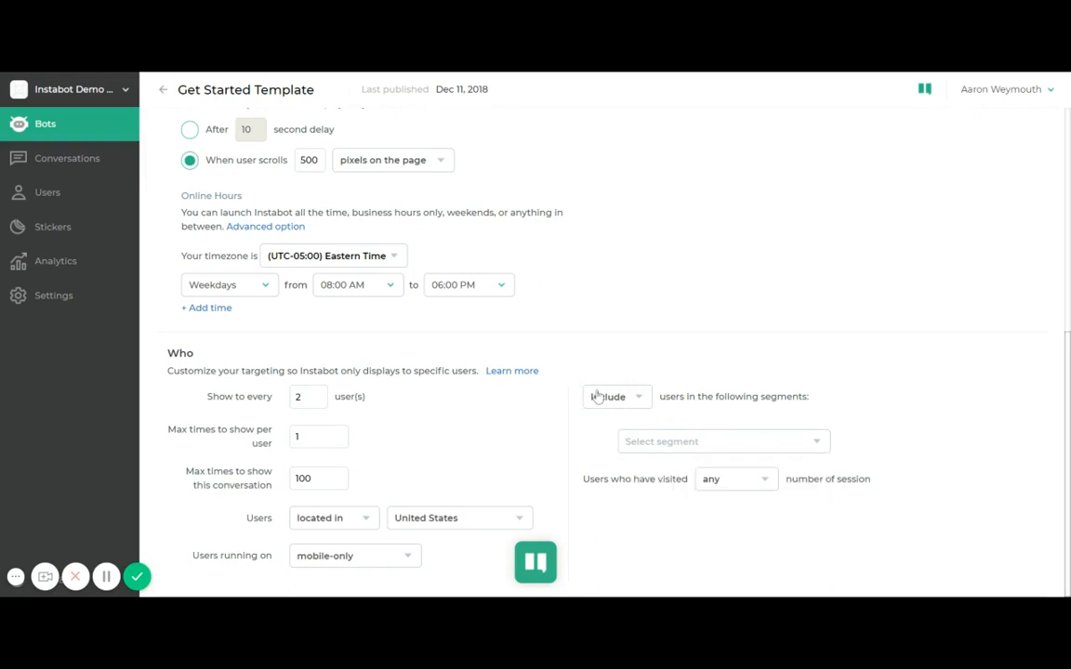
# Set how the bot appears to visitors to Persistent Button.
pyautogui.scroll(4, 598, 396)
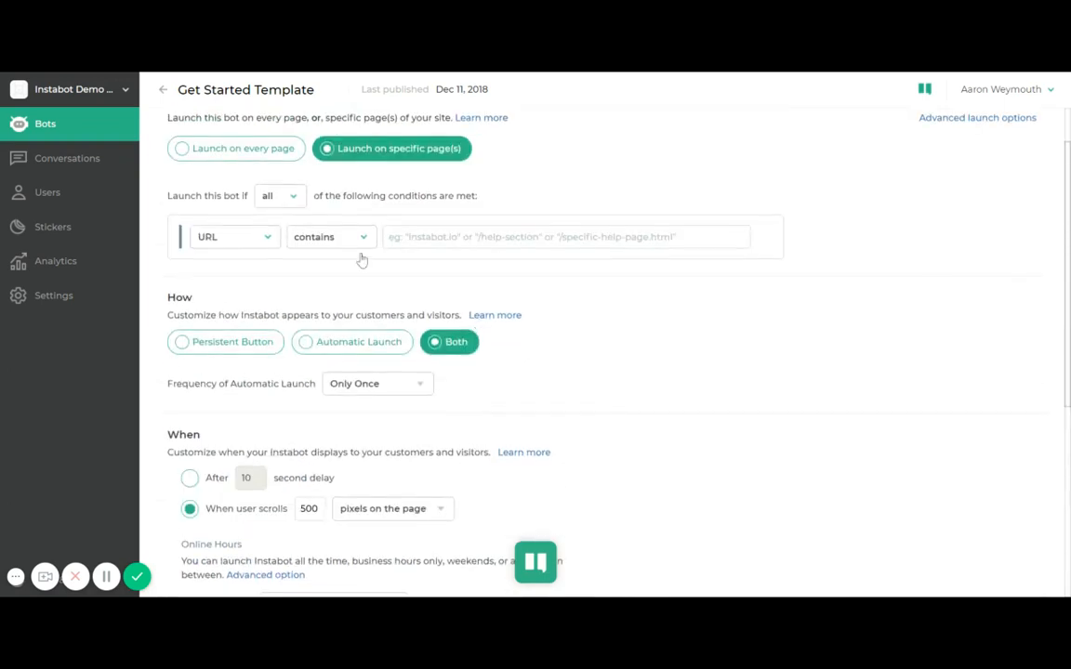
pyautogui.click(242, 346)
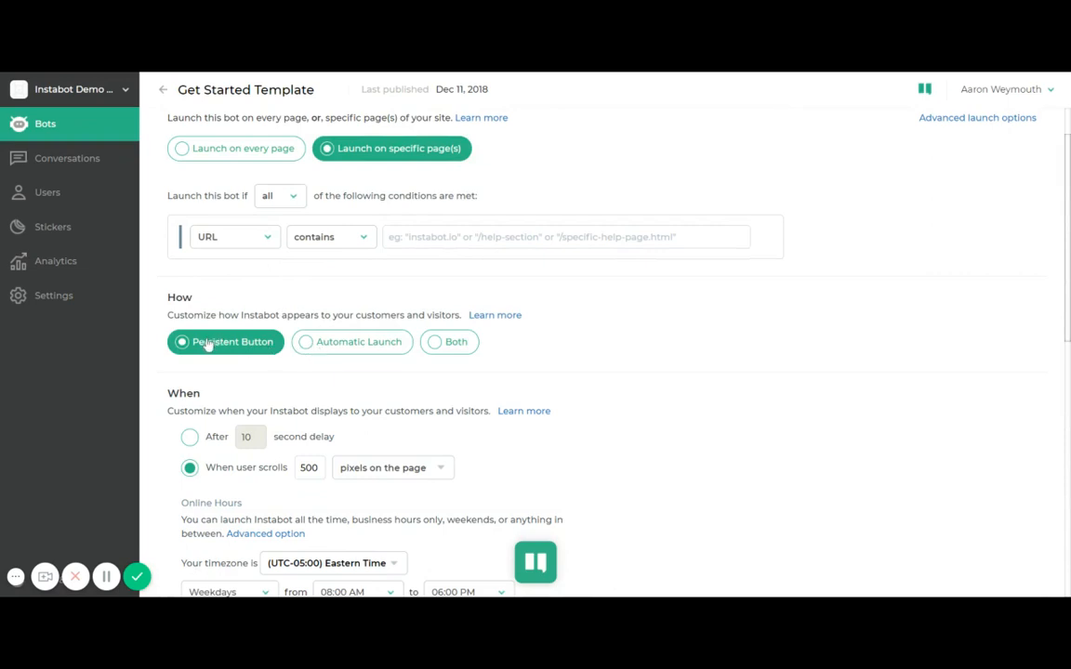
# Turn on the teaser message and have it show the first 2 Instabot prompts instead of the custom text.
pyautogui.scroll(-6, 340, 337)
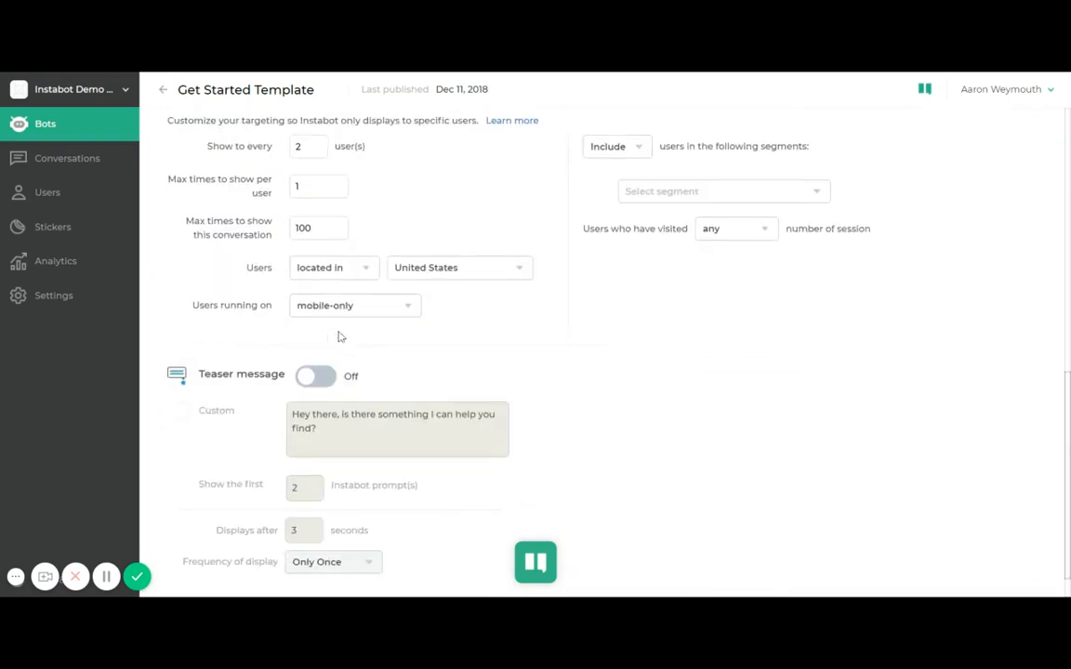
pyautogui.click(313, 341)
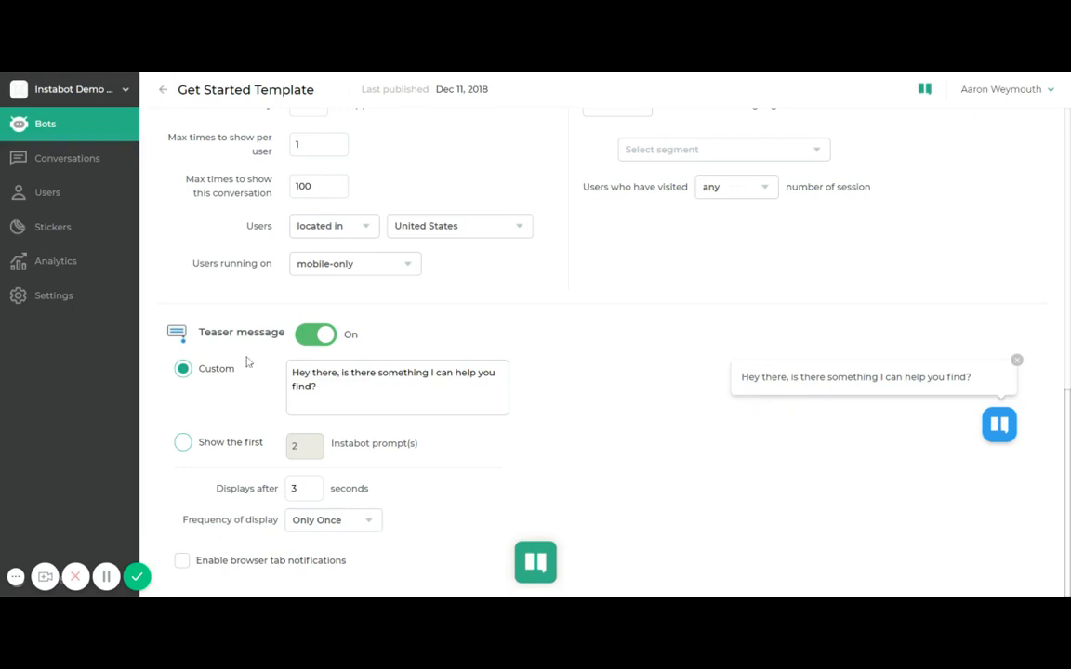
pyautogui.tripleClick(327, 391)
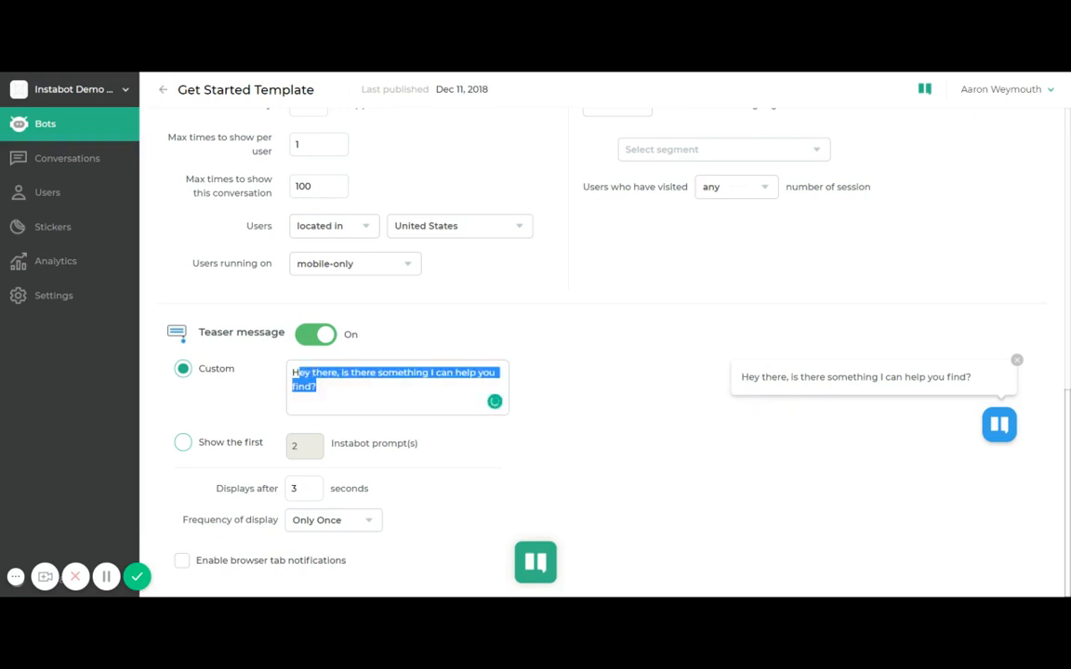
pyautogui.click(283, 392)
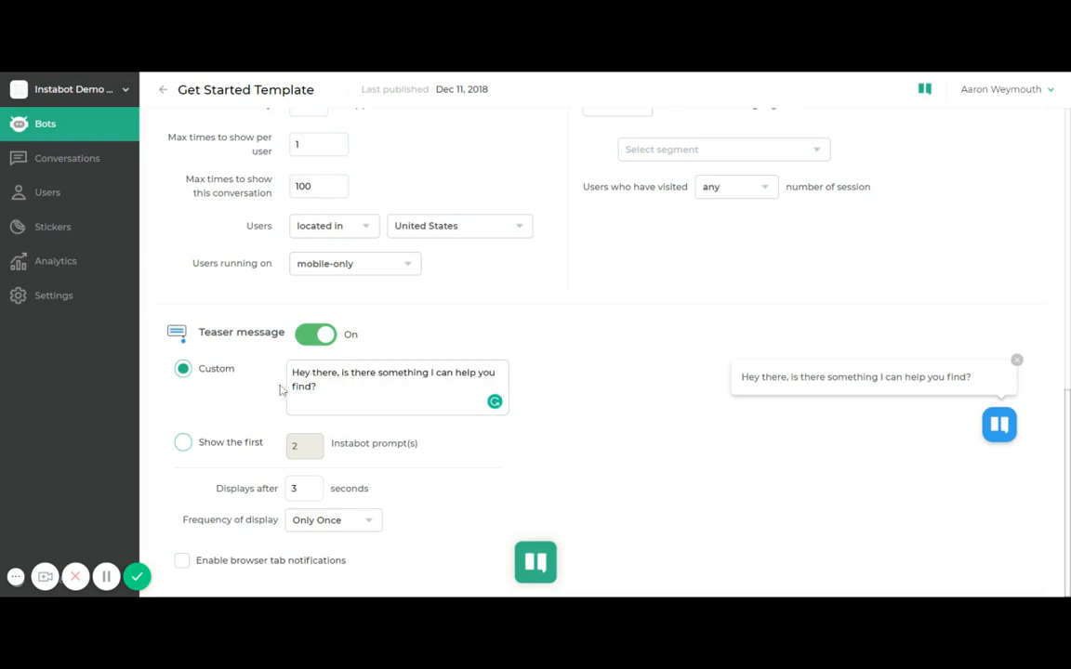
pyautogui.click(183, 443)
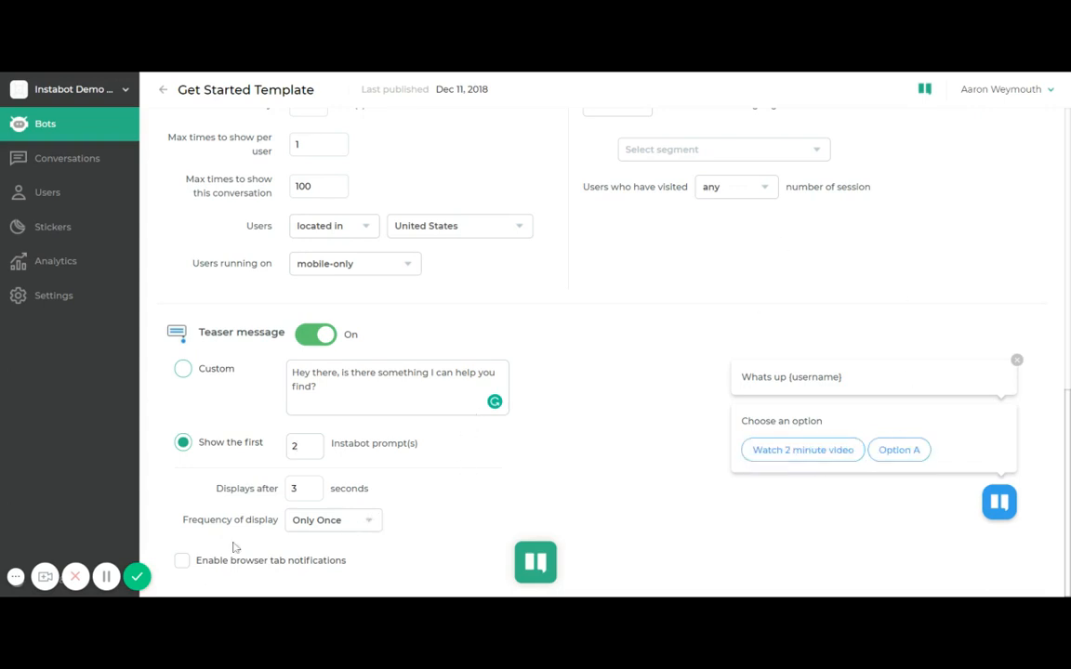
# Set the bot to launch on every page of the site.
pyautogui.scroll(10, 481, 406)
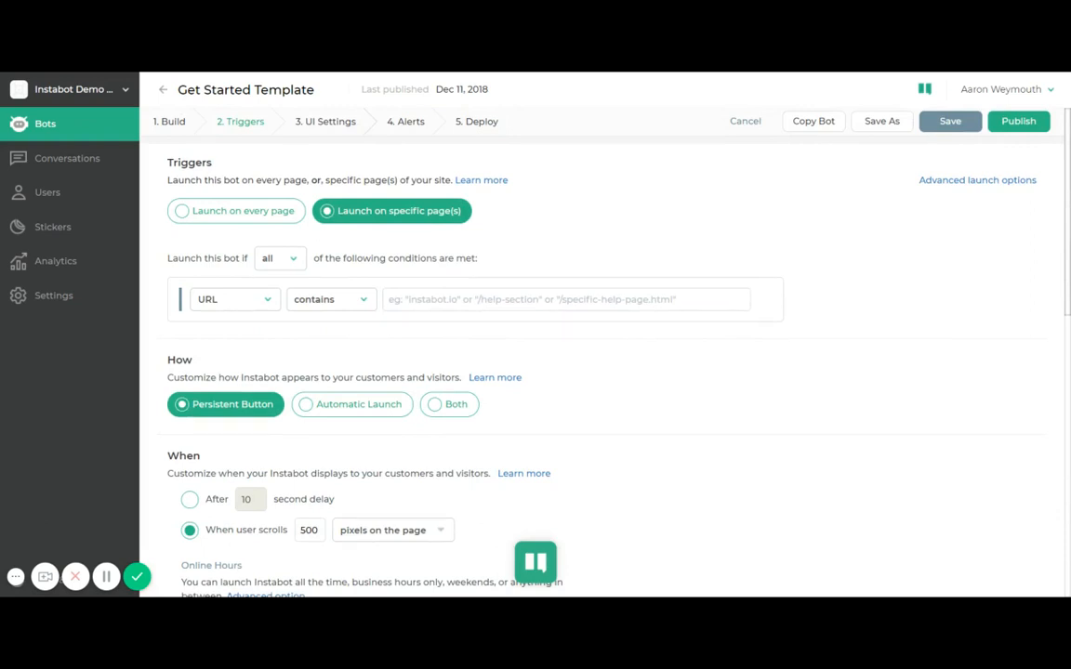
pyautogui.click(236, 216)
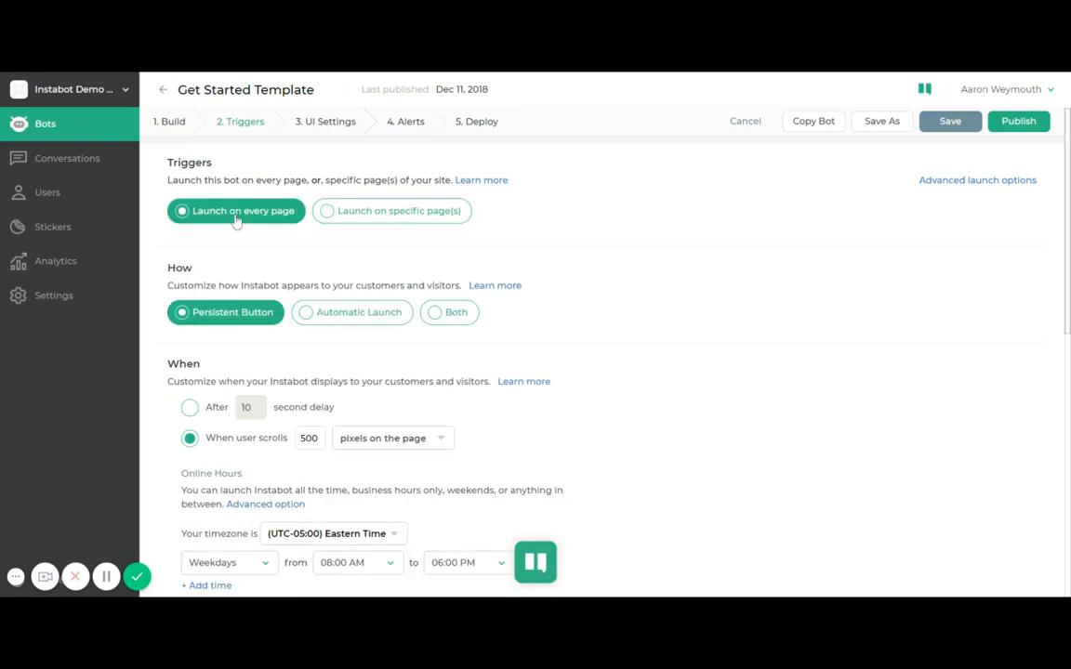